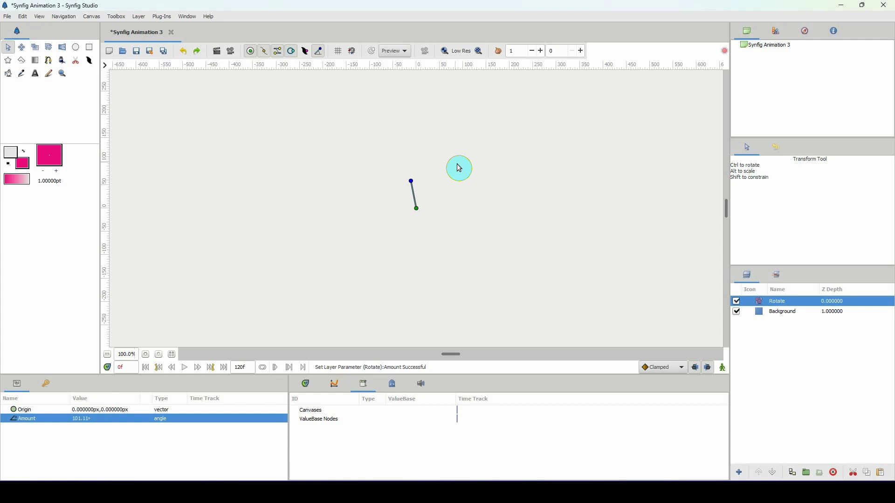
Step: Set the Rotate layer's Amount angle to 309.37° using its canvas handle
drag(411, 185, 430, 226)
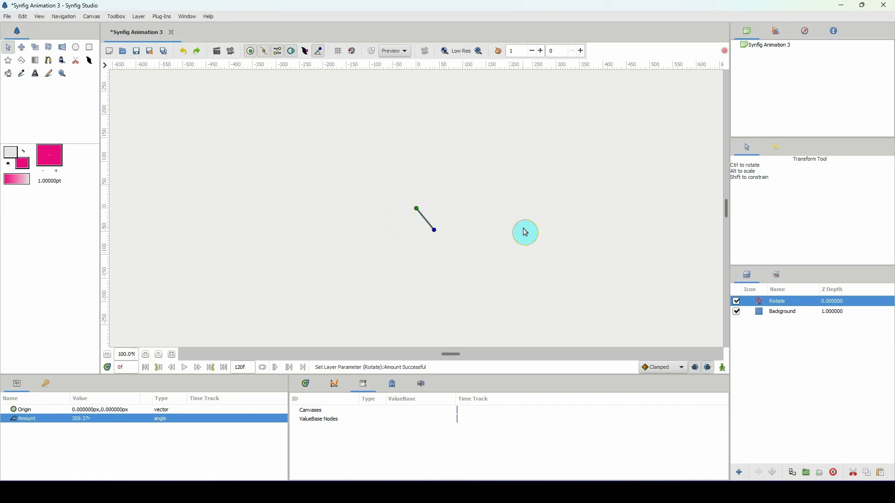
Step: Delete the Rotate layer and draw a small pink circle in the upper-left area
click(833, 472)
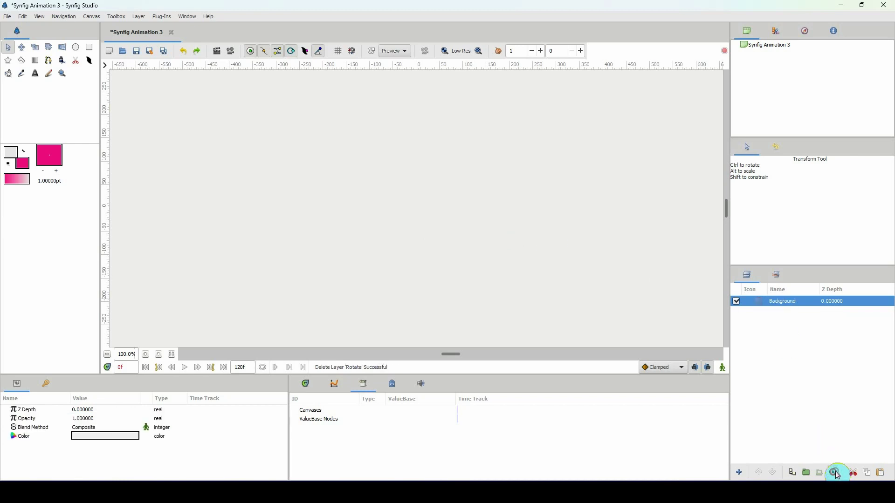
click(75, 47)
drag(292, 167, 308, 182)
click(837, 303)
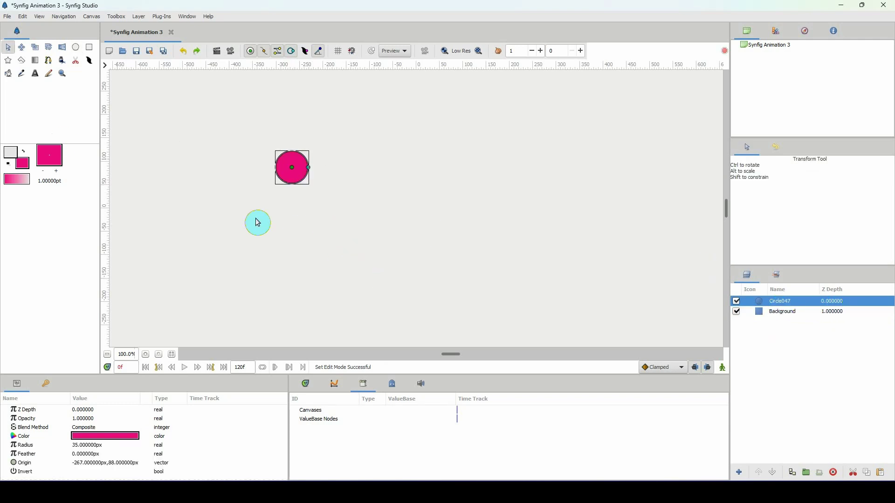
Step: Draw a two-point horizontal spline across the centre, creating NewSpline030 Region
click(48, 60)
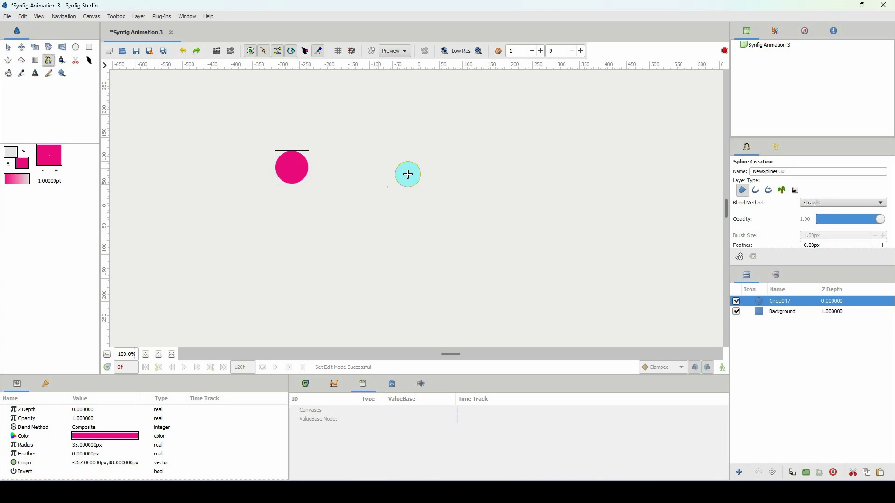
drag(368, 196, 511, 191)
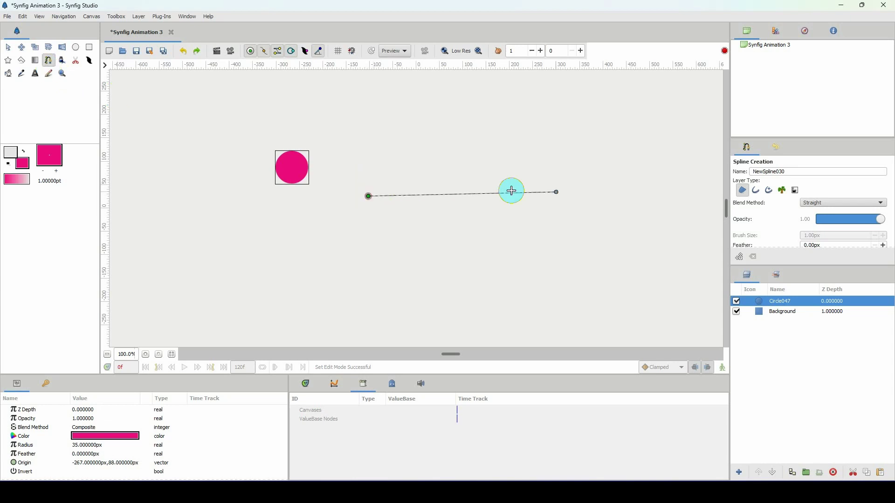
click(571, 196)
click(740, 257)
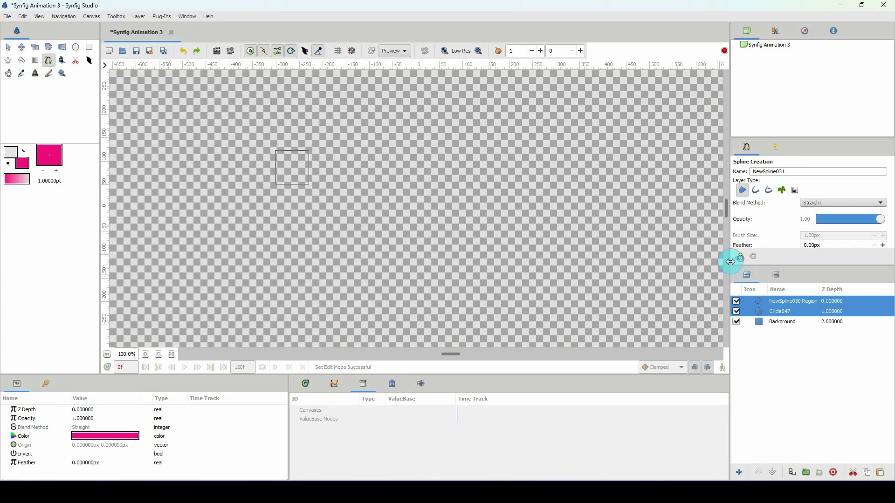
Step: Put the spline region into a new Group and select that group
click(769, 322)
click(780, 302)
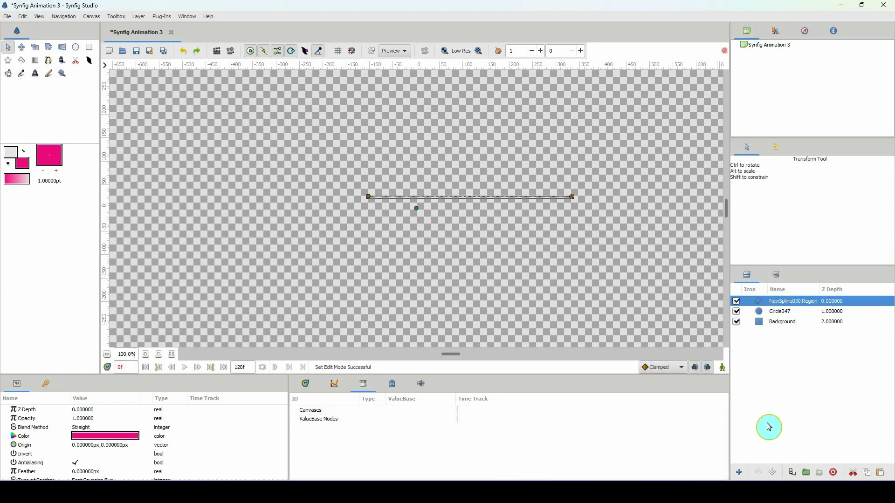
click(806, 472)
click(749, 302)
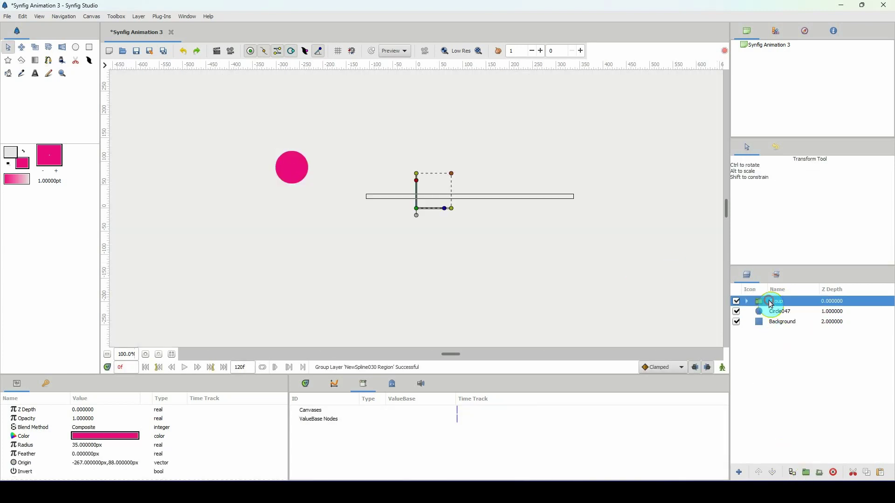
Step: Link Circle047 to the spline using Link to Spline on the spline region and circle
click(759, 312)
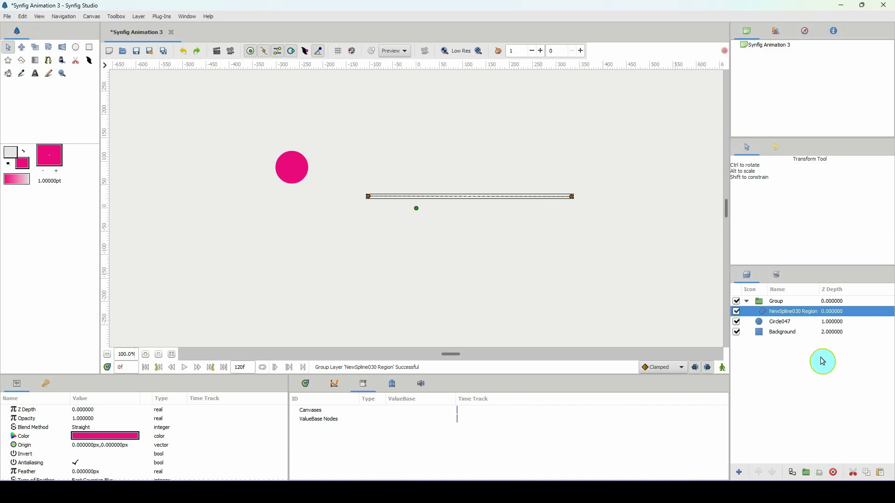
ctrl+click(777, 321)
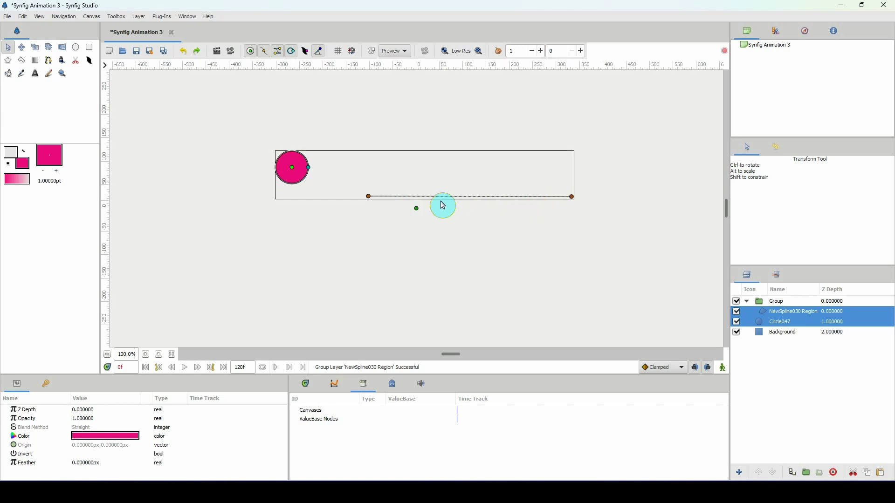
right_click(476, 200)
click(511, 317)
Step: Disable NewSpline030 Region, test dragging the circle along the spline, then undo and redo
click(789, 332)
click(786, 313)
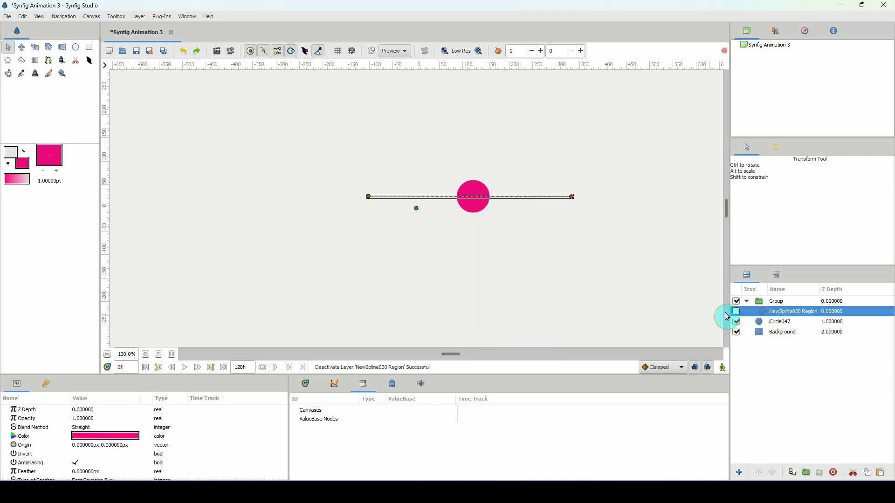
click(751, 322)
click(471, 210)
drag(473, 201, 370, 201)
key(ctrl+z)
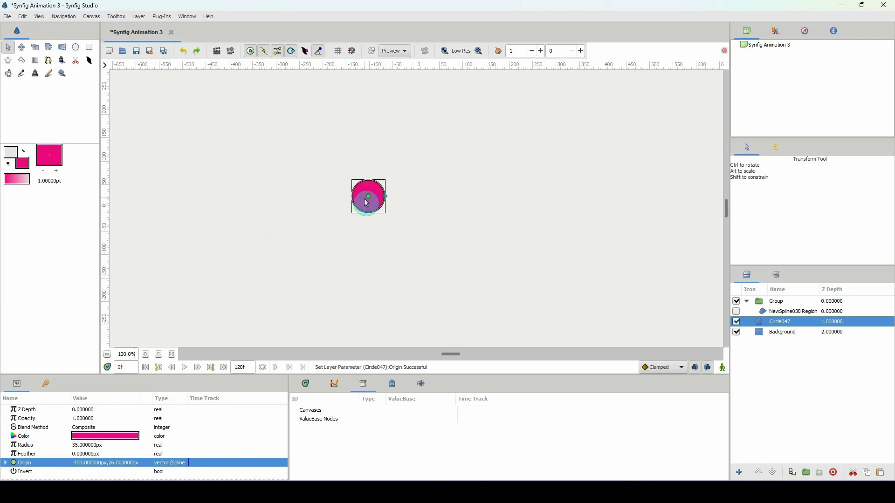
key(ctrl+z)
key(ctrl+r)
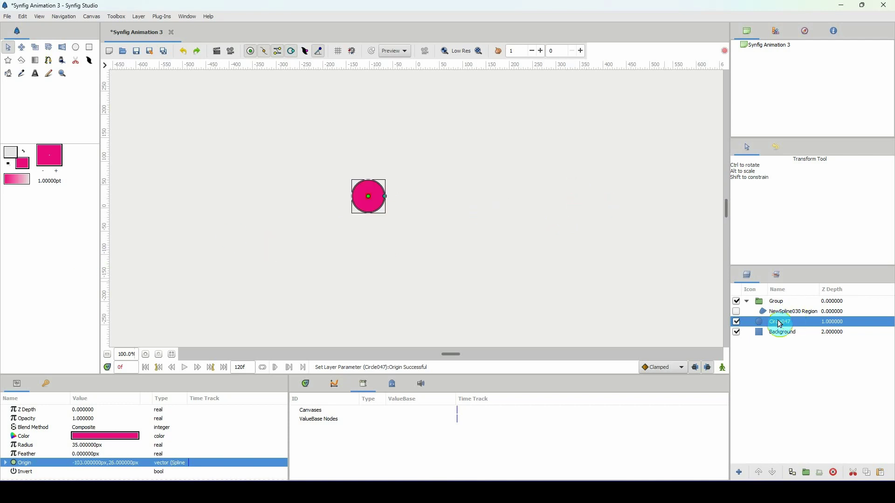
Step: Draw a pink star below the circle and wrap it in its own group
click(781, 332)
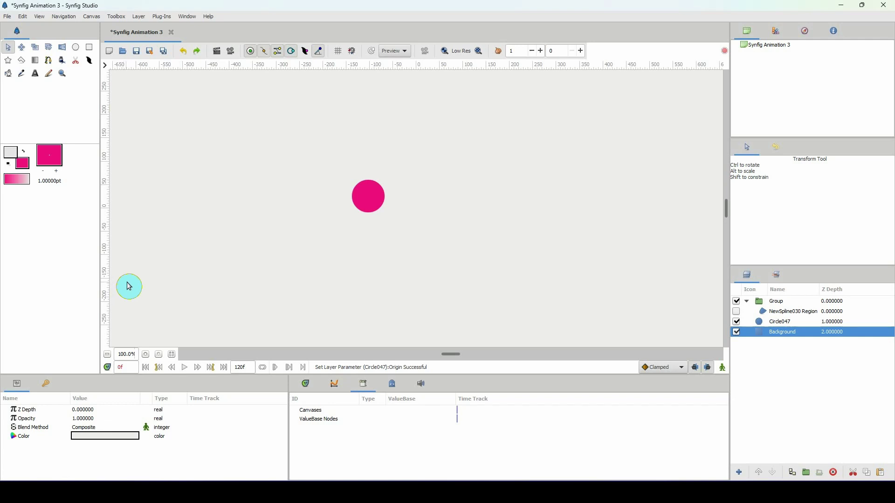
click(8, 60)
drag(367, 265, 382, 293)
double_click(811, 330)
click(846, 332)
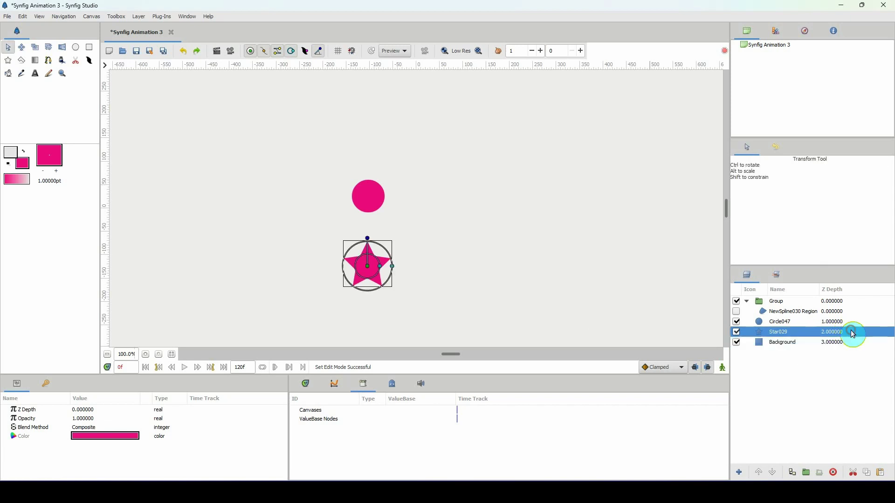
click(806, 473)
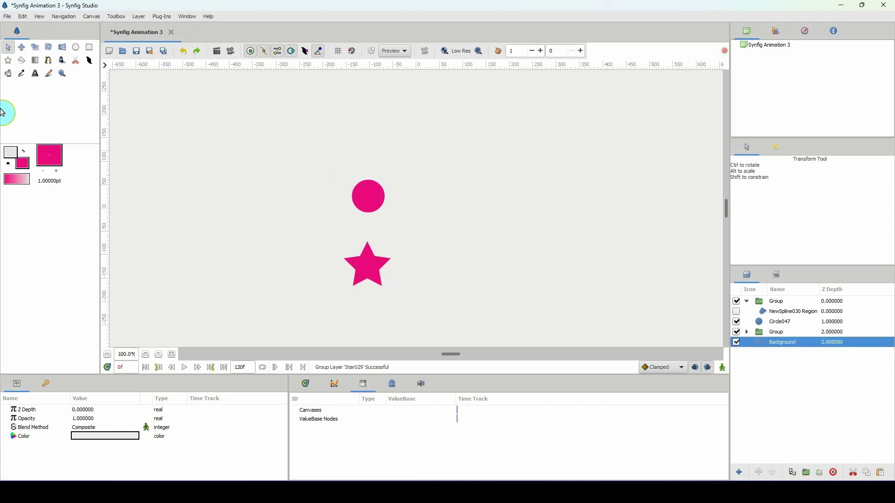
Step: Draw a five-corner pink polygon over the star and wrap it in its own group
click(21, 60)
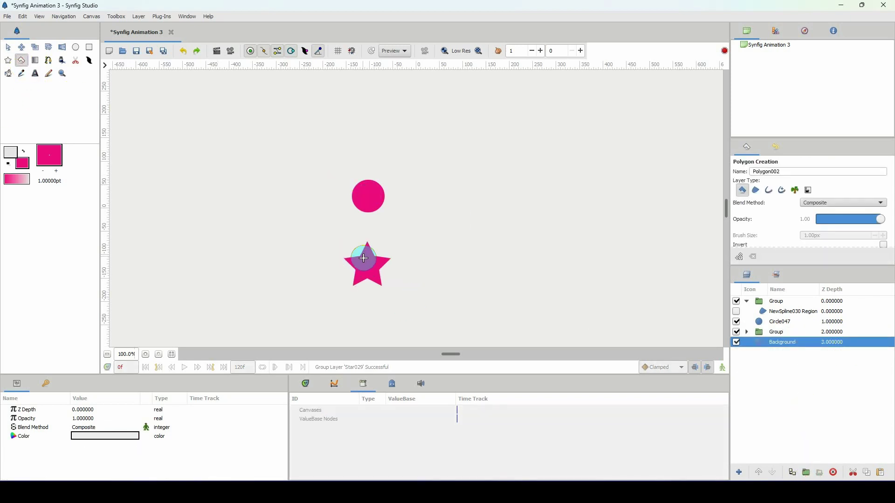
click(369, 248)
click(332, 269)
click(351, 288)
click(375, 270)
click(389, 284)
click(369, 248)
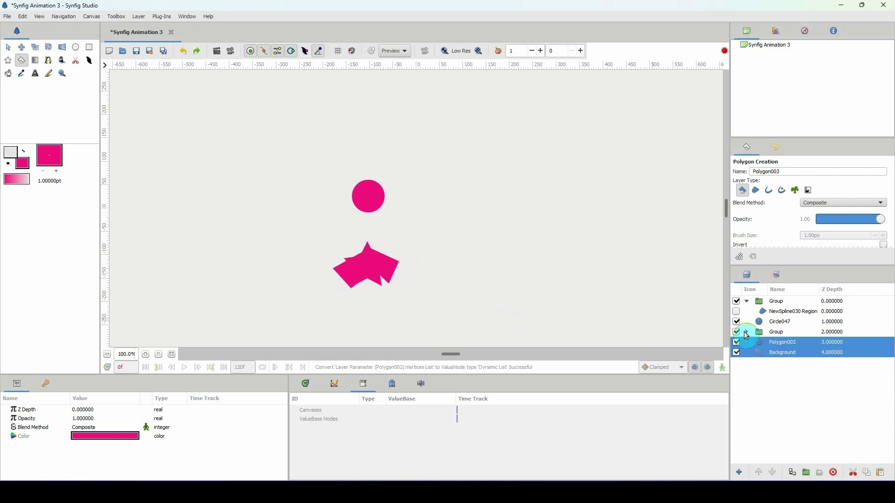
click(785, 342)
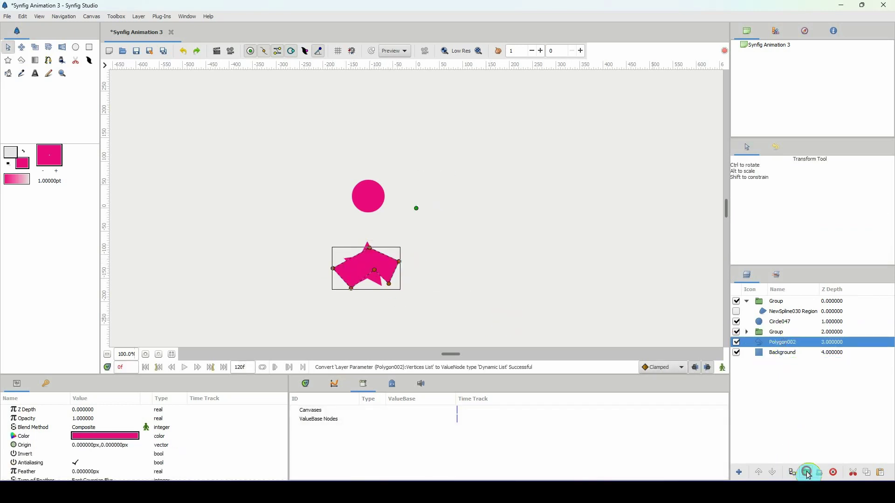
click(806, 472)
Step: Select both the polygon's group and the star's group
click(782, 353)
click(781, 342)
ctrl+click(777, 336)
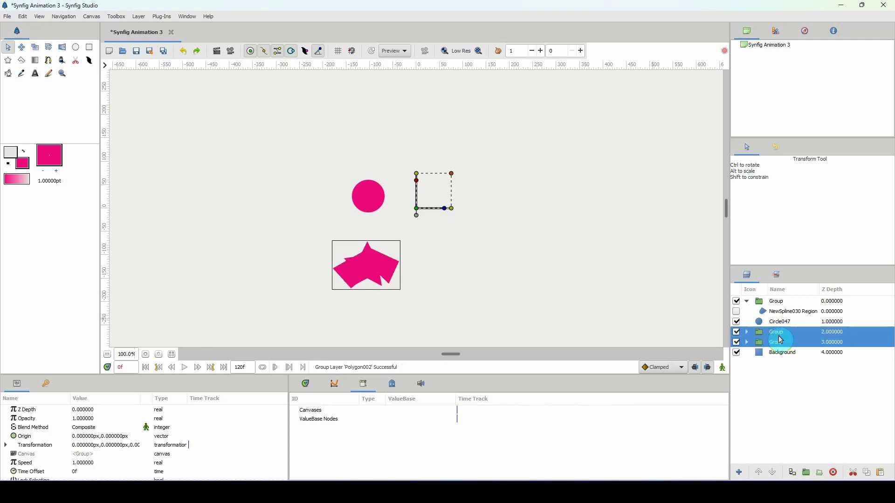
Step: Group the star and polygon groups together and enable Z Range on the combined group
click(806, 472)
click(777, 335)
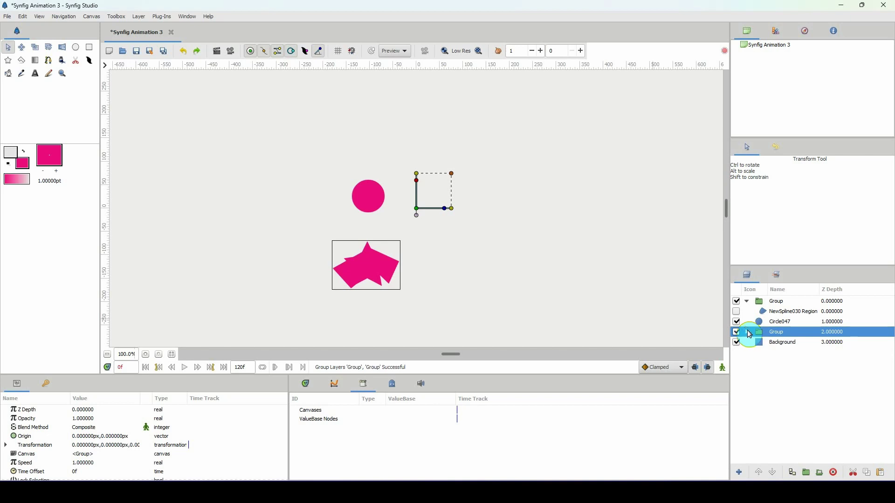
drag(275, 376, 282, 314)
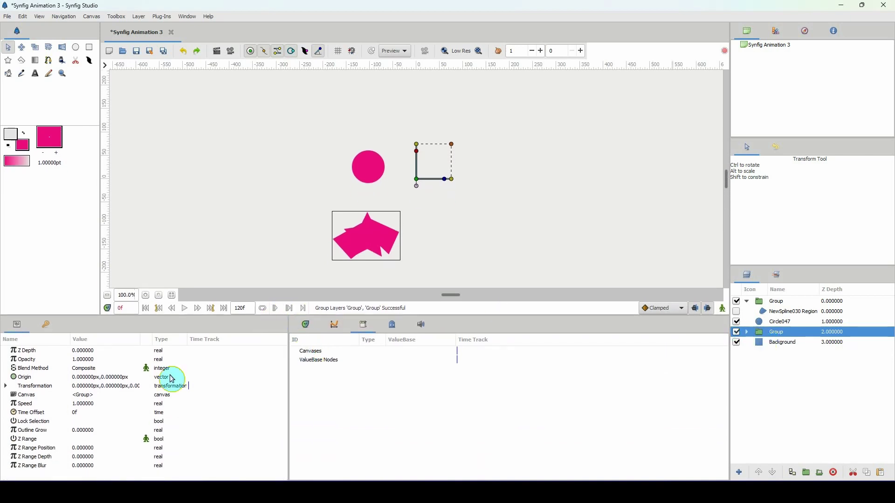
click(79, 440)
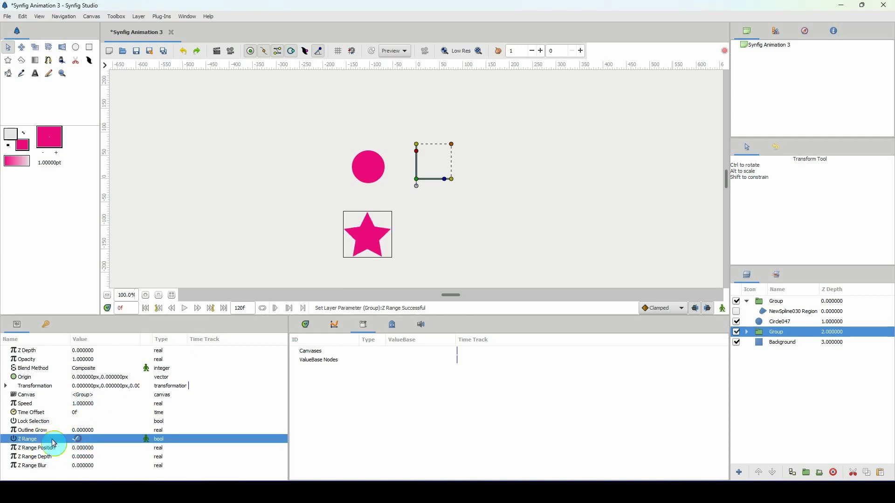
Step: Inspect the nested groups and the circle's spline-linked origin, then reselect the combined group
click(746, 331)
click(768, 345)
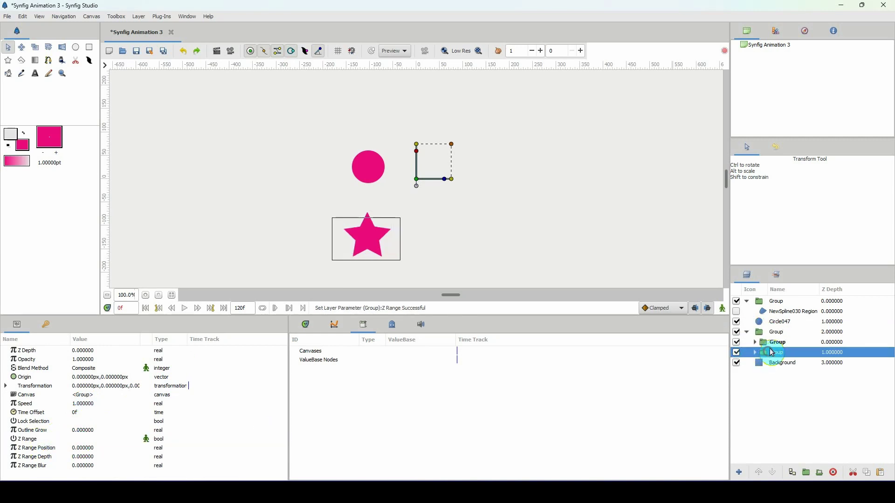
click(746, 332)
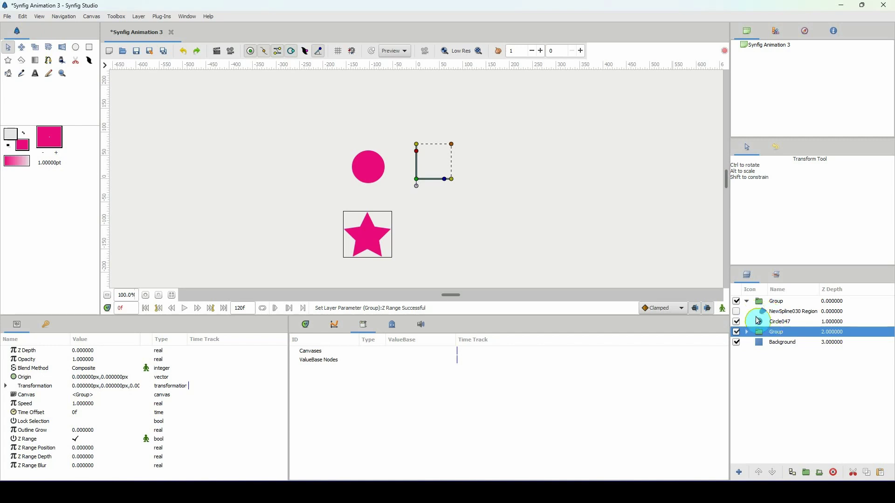
click(761, 322)
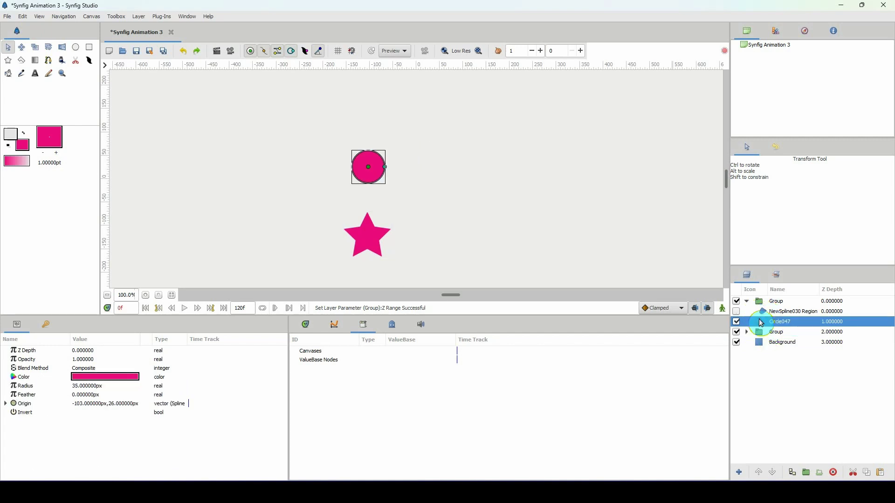
click(369, 167)
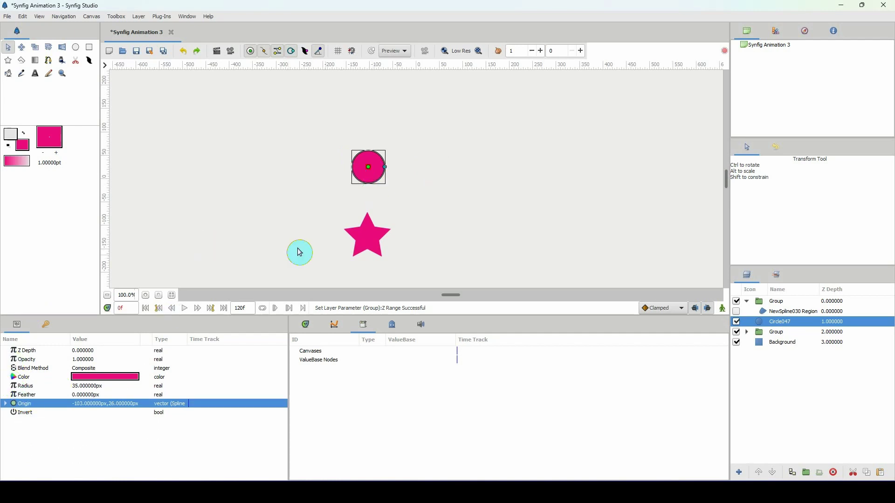
click(764, 332)
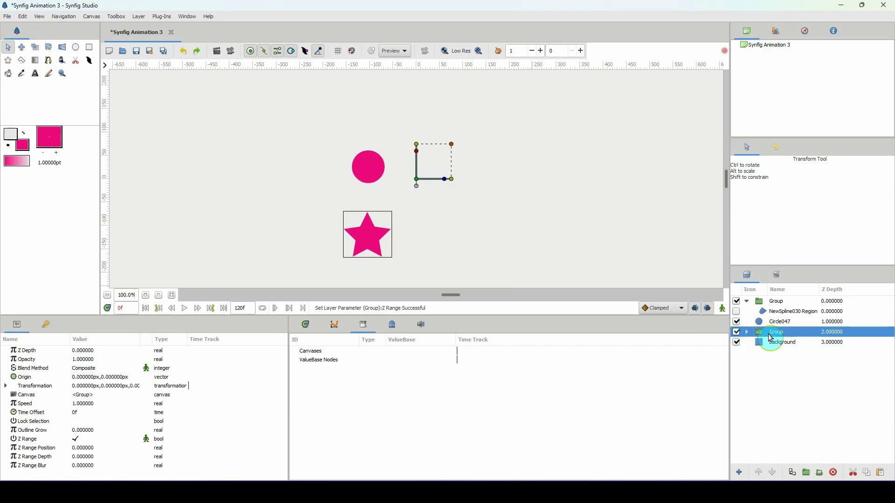
Step: Convert the group's Z Range Position parameter to Integer
click(42, 447)
right_click(64, 450)
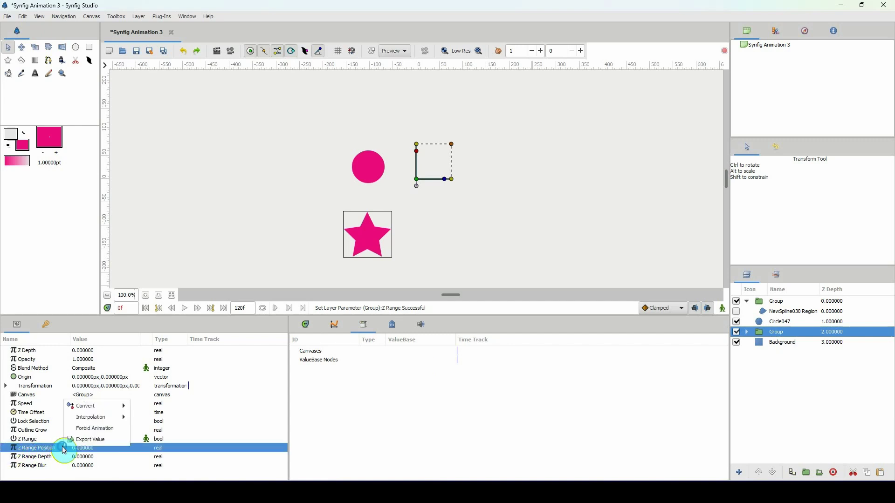
mouse_move(83, 421)
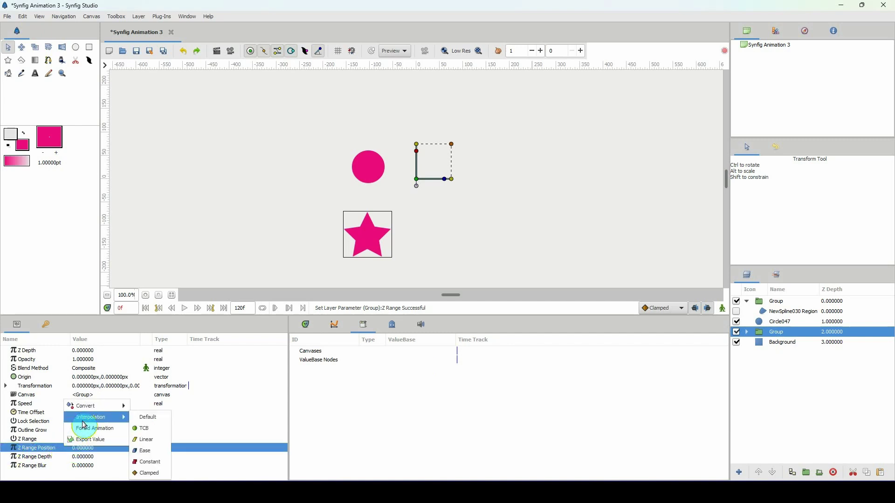
mouse_move(93, 406)
click(151, 267)
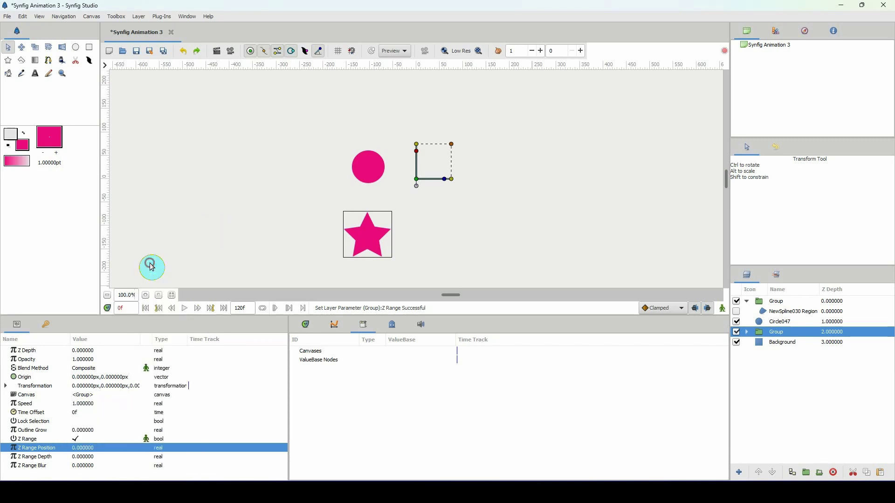
Step: Export Z Range Position's Link as 'change' and select it in the Library
click(5, 448)
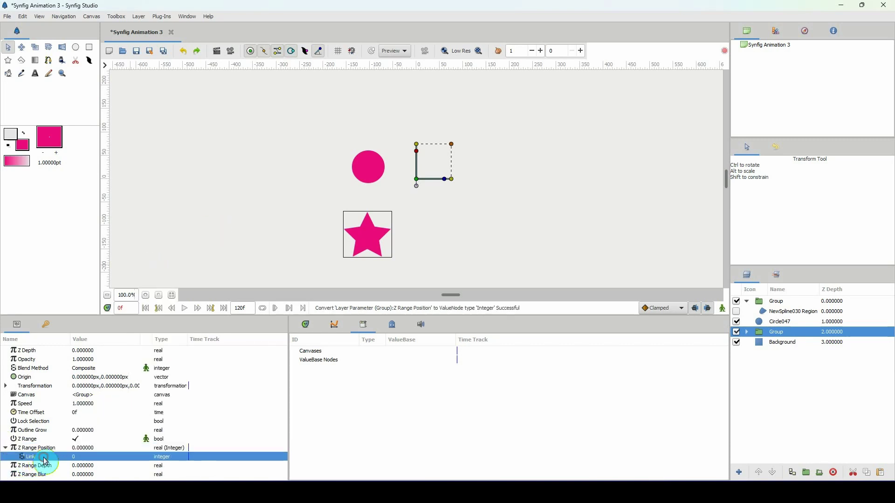
right_click(70, 457)
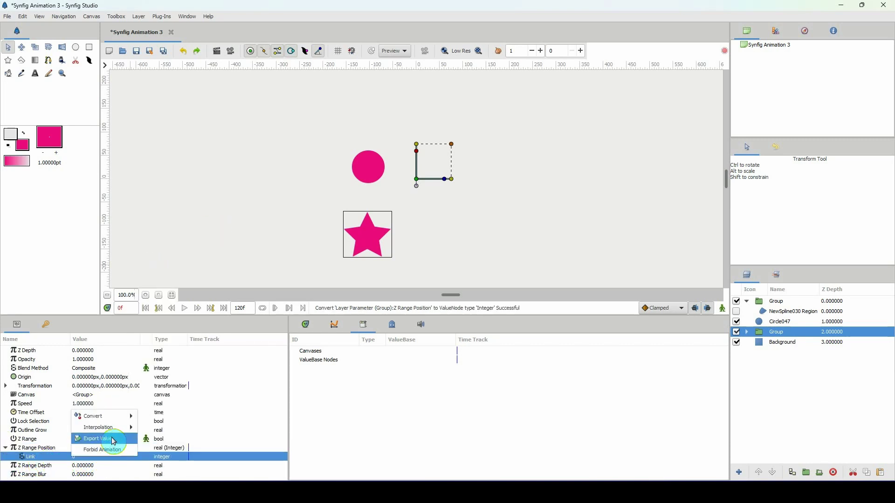
click(113, 441)
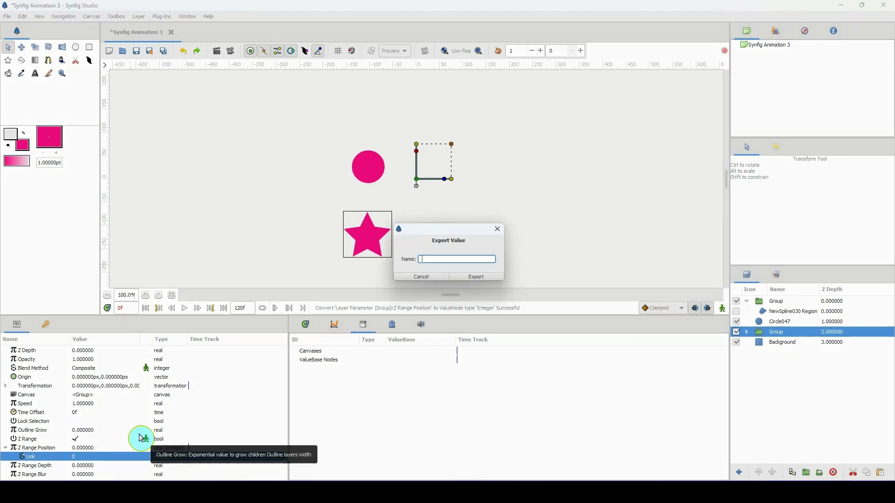
text(ch)
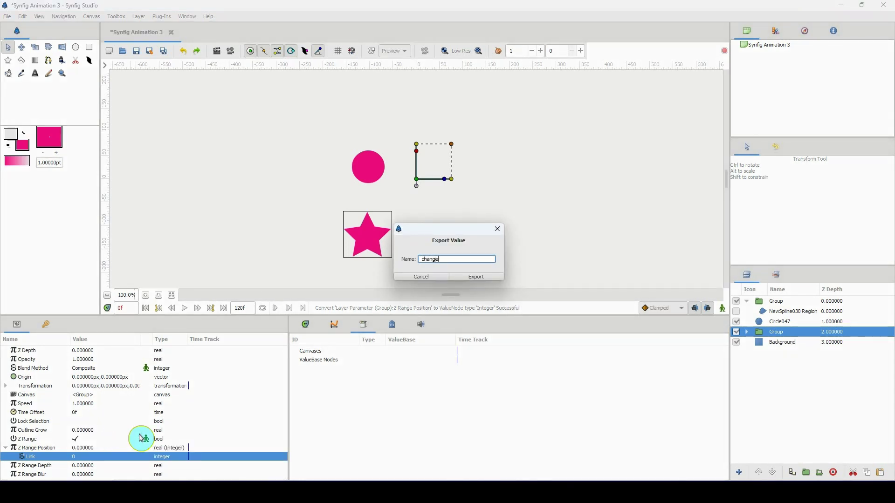
text(ange)
click(470, 277)
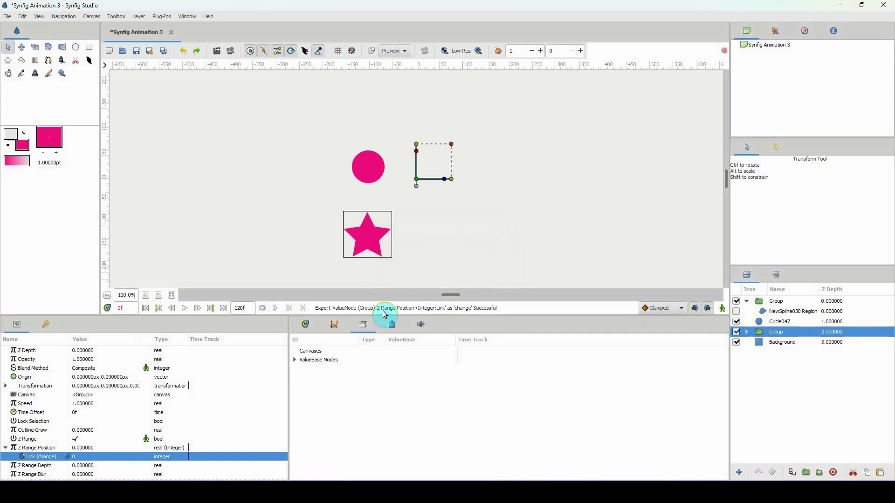
click(294, 359)
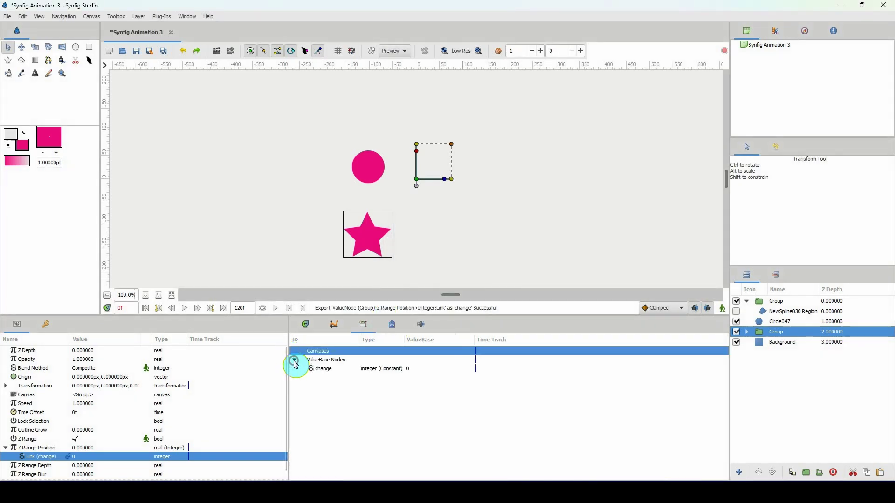
click(320, 372)
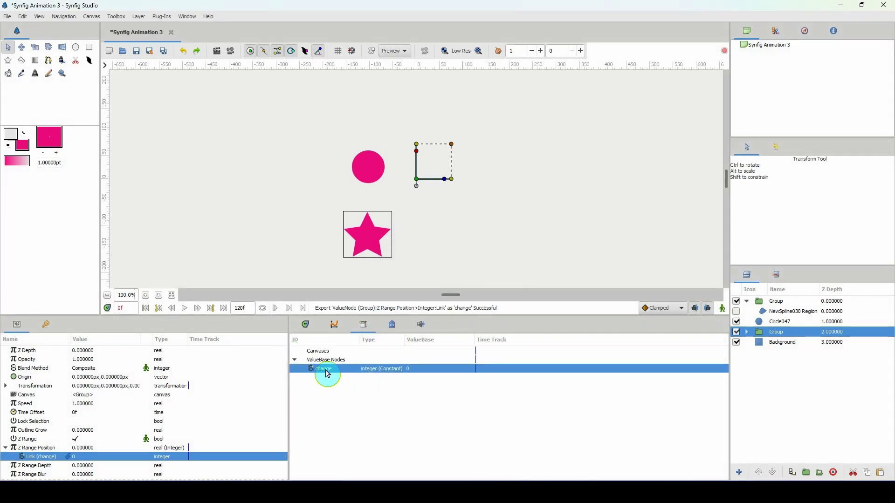
Step: Convert Circle047's Origin spline Amount to Integer and select its new Link, set to 0
click(779, 321)
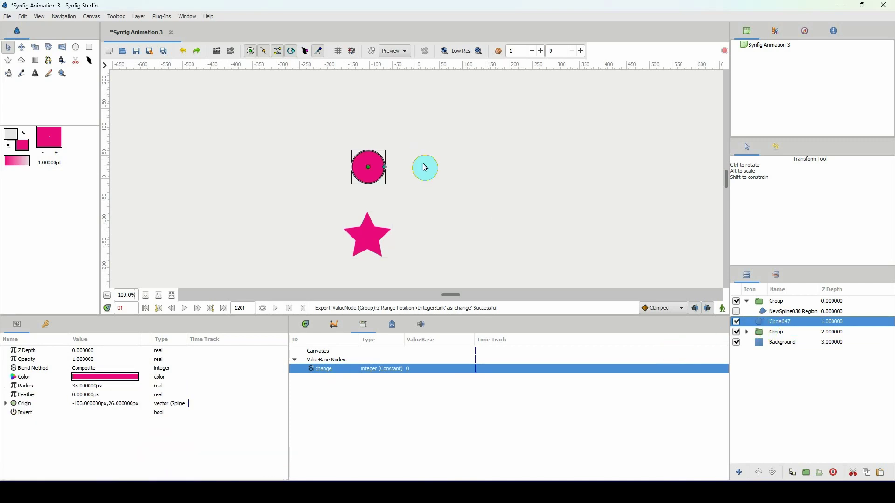
click(370, 167)
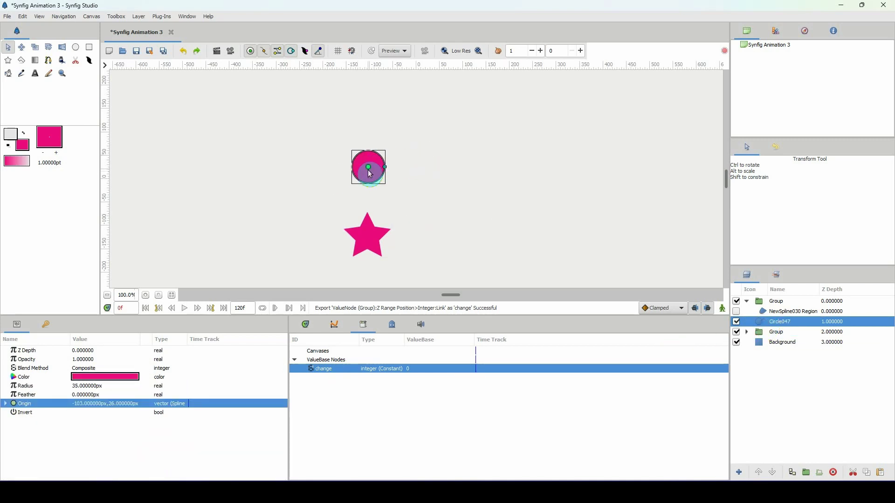
click(369, 166)
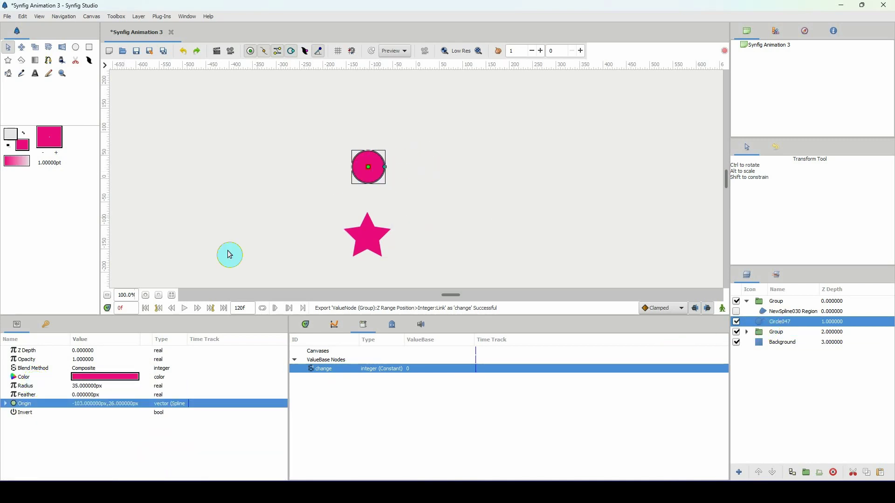
click(5, 404)
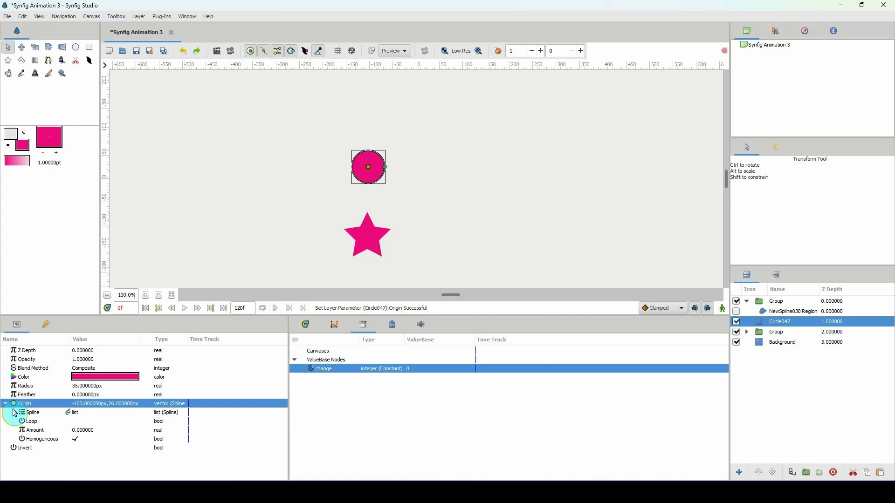
click(37, 430)
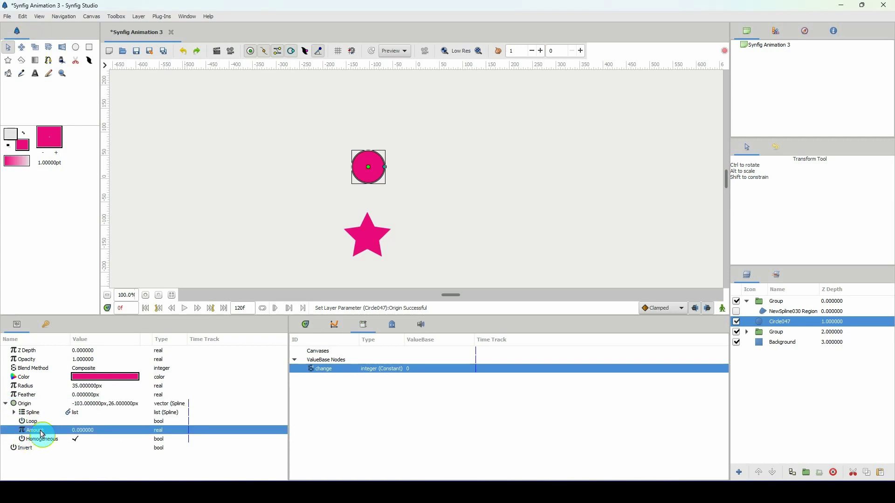
right_click(41, 432)
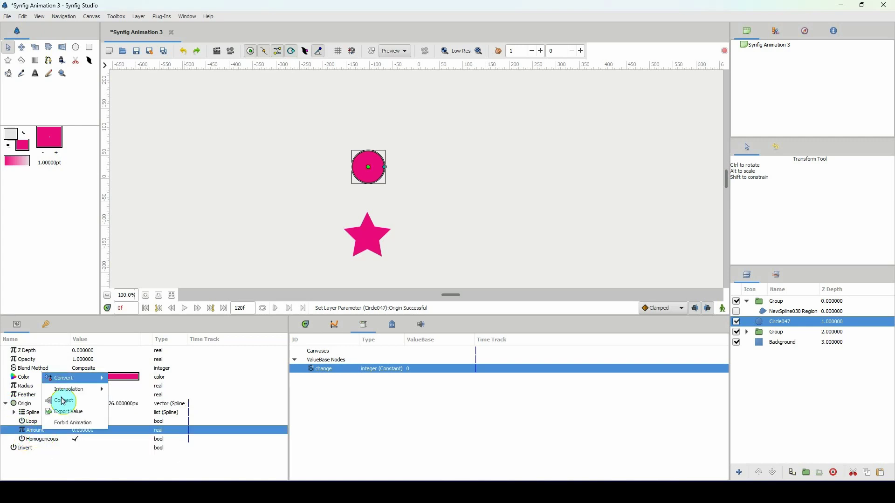
mouse_move(69, 377)
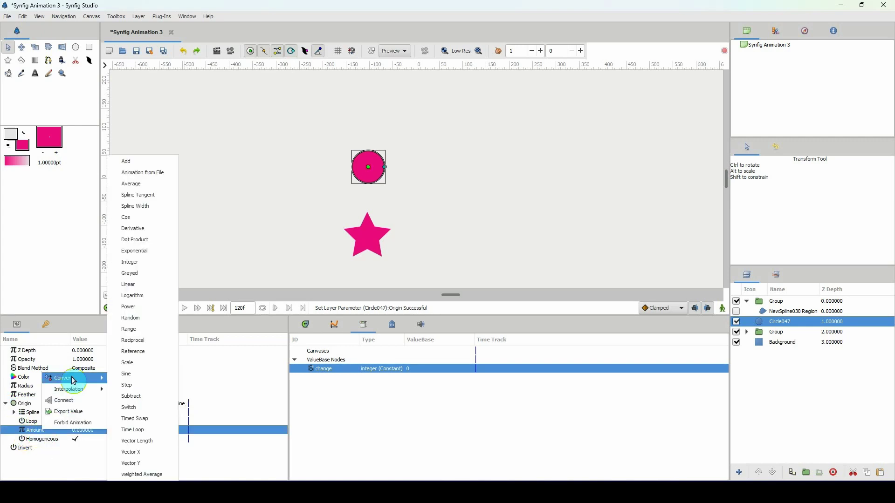
click(155, 263)
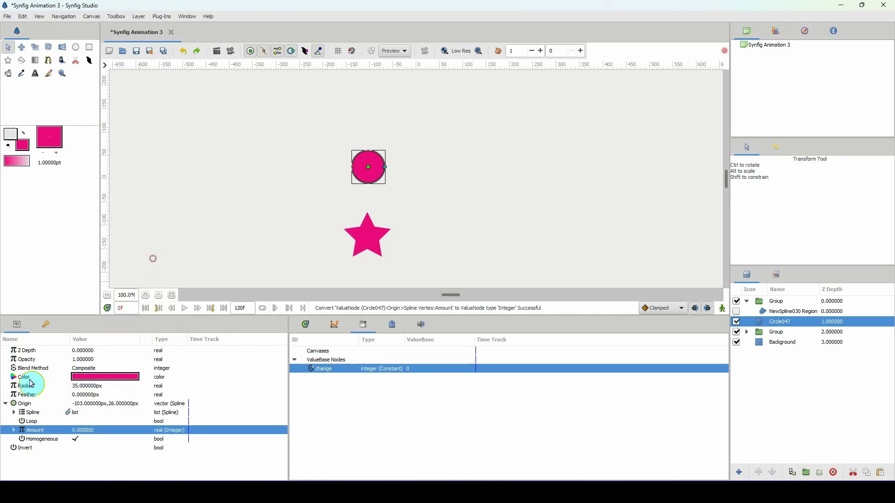
click(13, 430)
click(39, 439)
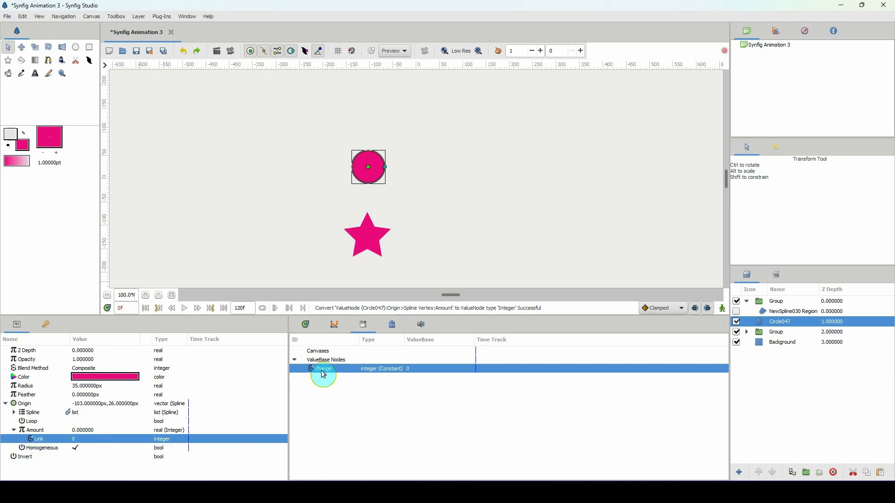
Step: Connect Amount's Link to 'change' and drag the circle to the spline's right end, showing the polygon
right_click(73, 440)
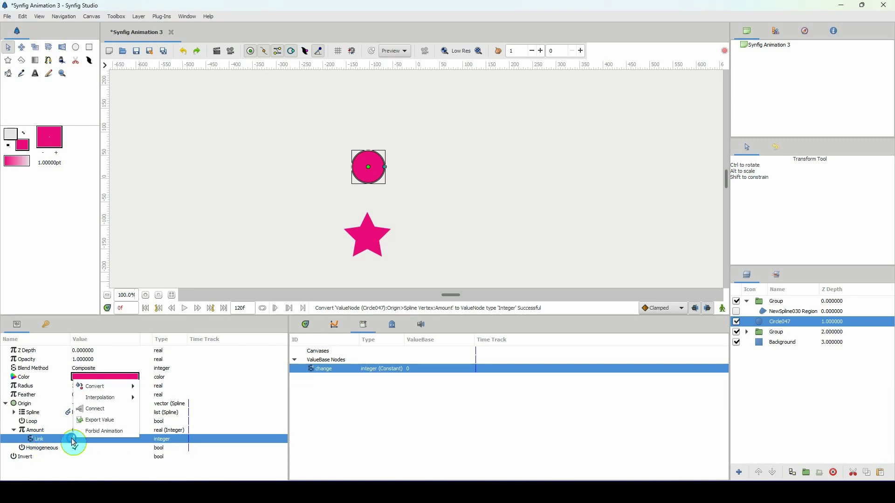
click(96, 415)
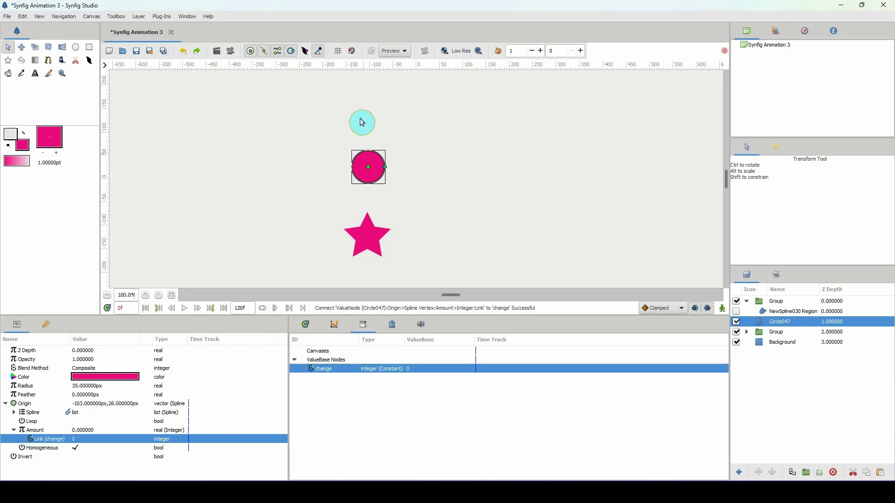
drag(372, 175, 341, 200)
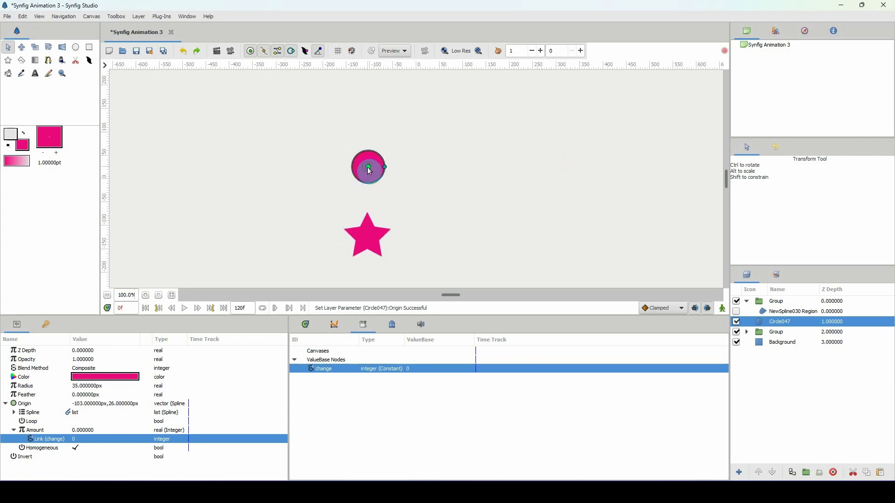
drag(369, 171, 605, 196)
right_click(770, 330)
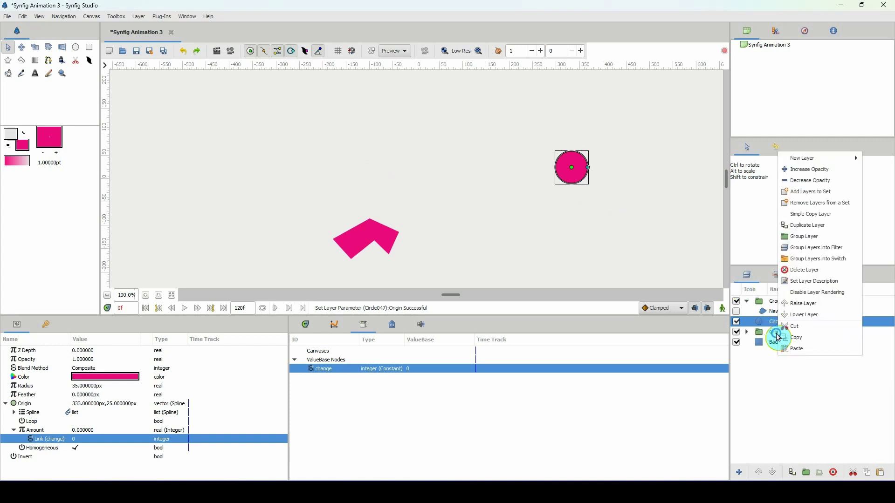
mouse_move(833, 159)
mouse_move(743, 270)
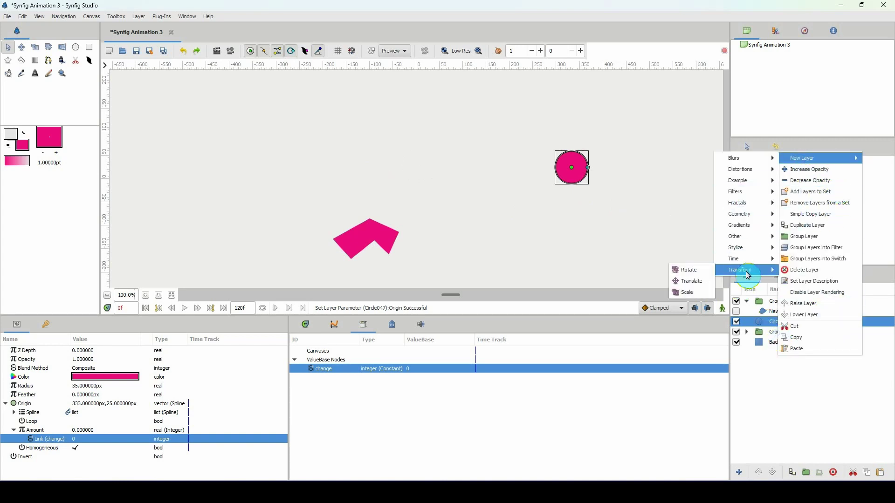
click(683, 271)
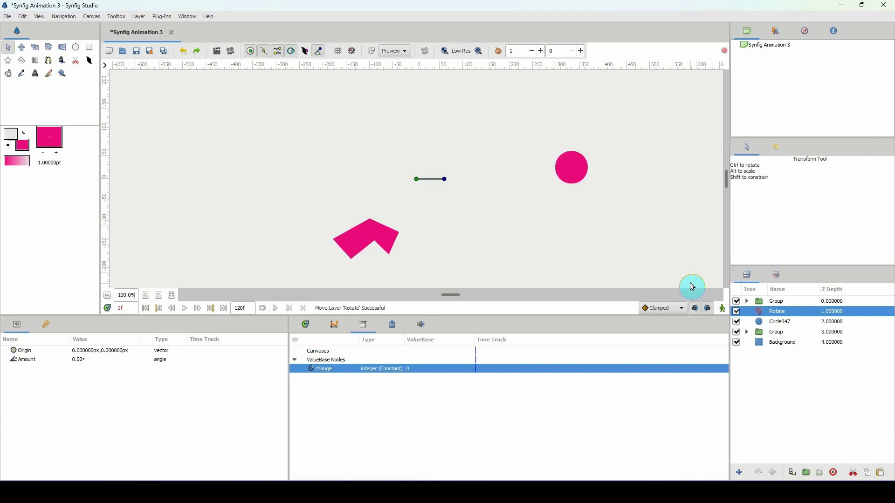
click(834, 473)
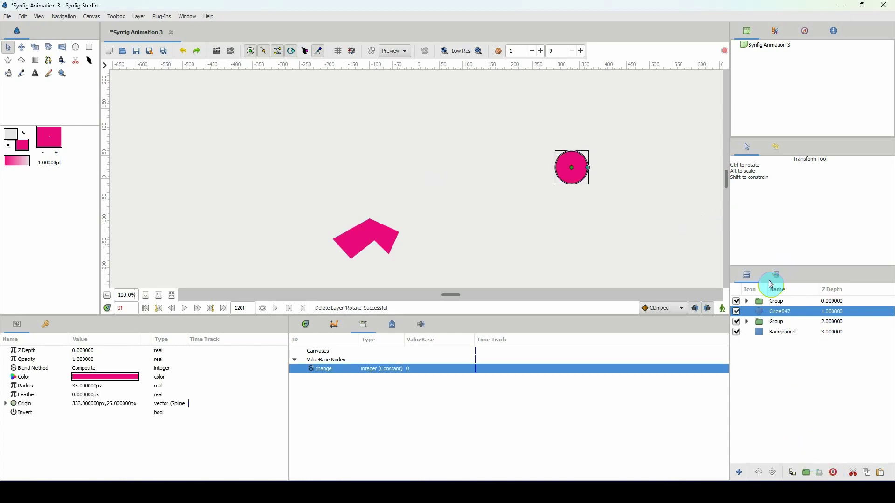
click(572, 169)
drag(572, 169, 368, 168)
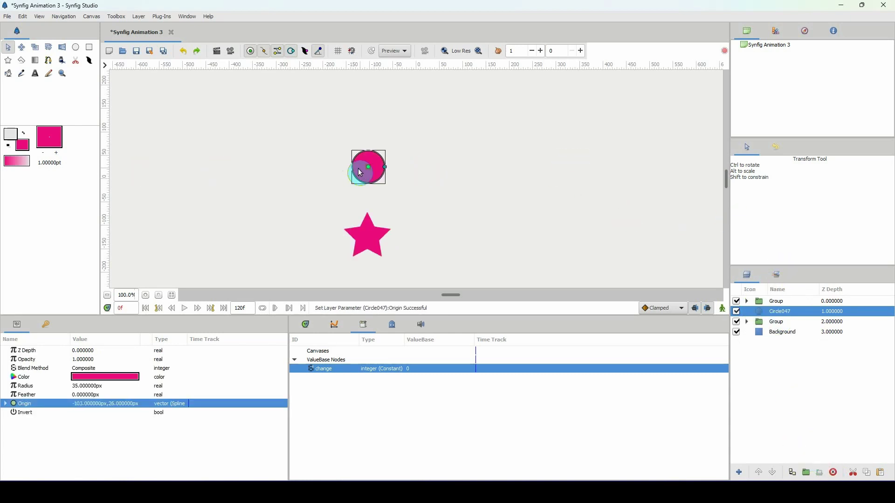
key(ctrl+z)
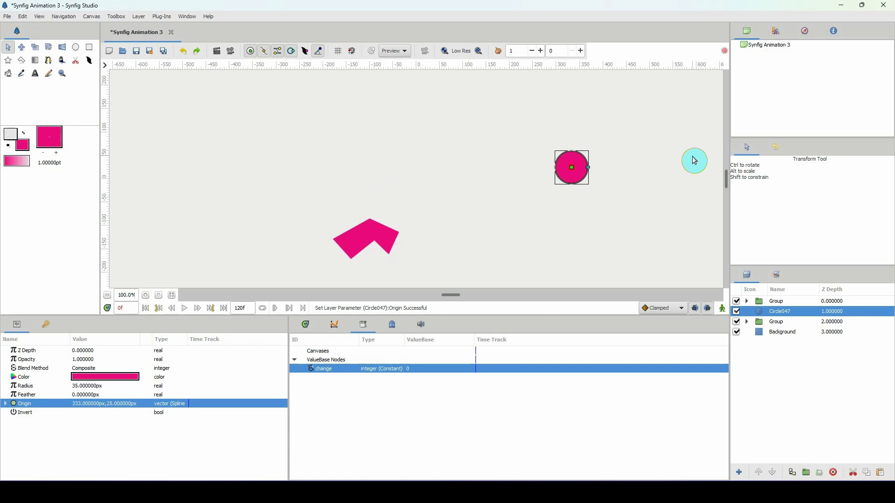